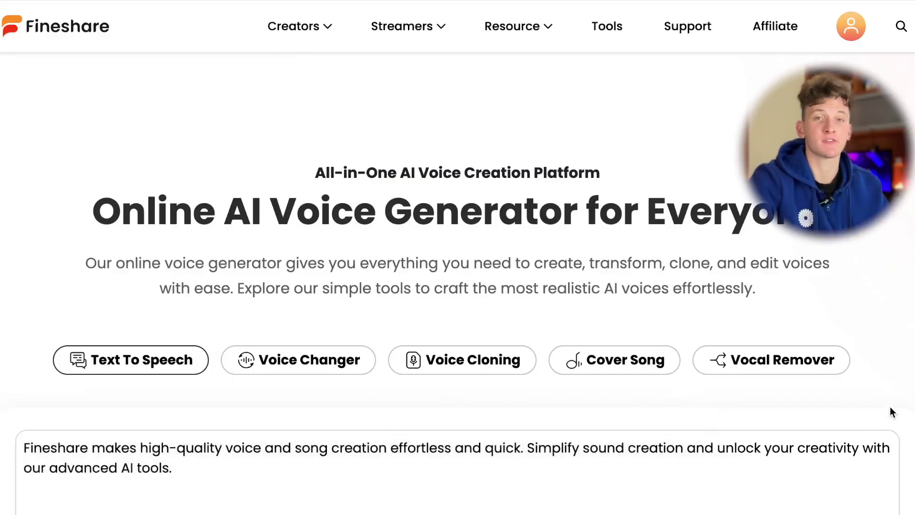
- Scroll down the Fineshare page to reach the Go to FineVoice link
scroll(891, 407, down, 10)
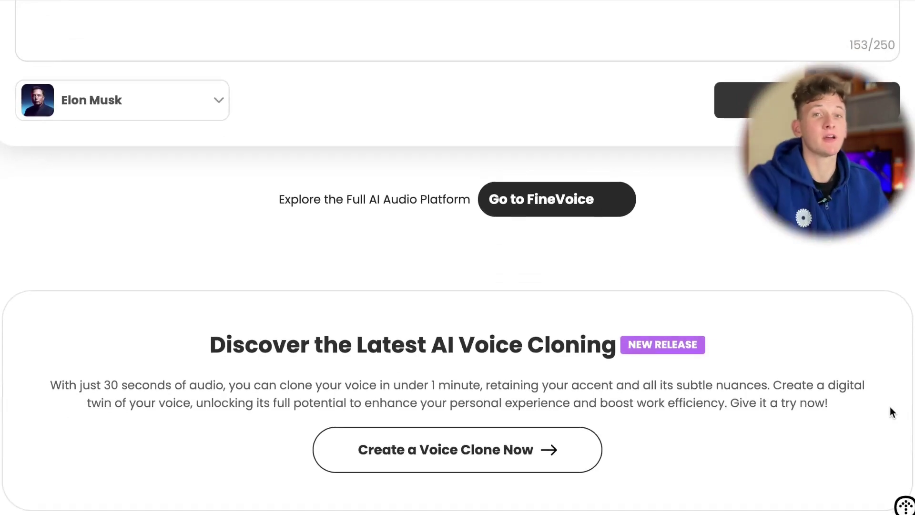
scroll(890, 407, down, 8)
scroll(891, 408, down, 15)
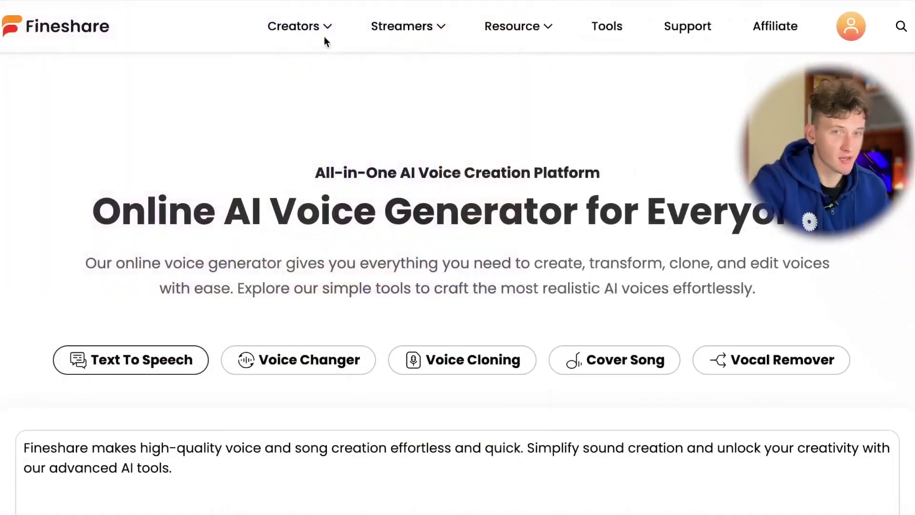
mouse_move(315, 37)
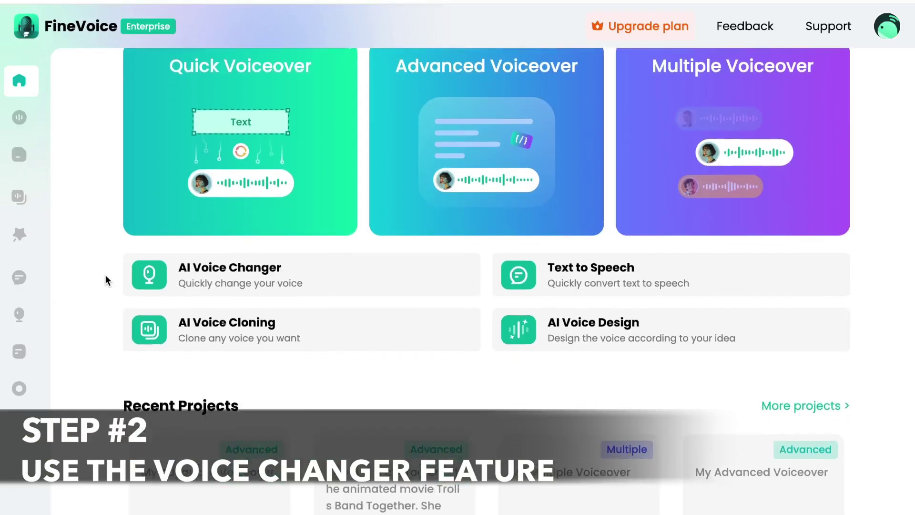
- Open the AI Voice Changer and filter Community voices to Japanese (Japan)
scroll(105, 275, down, 2)
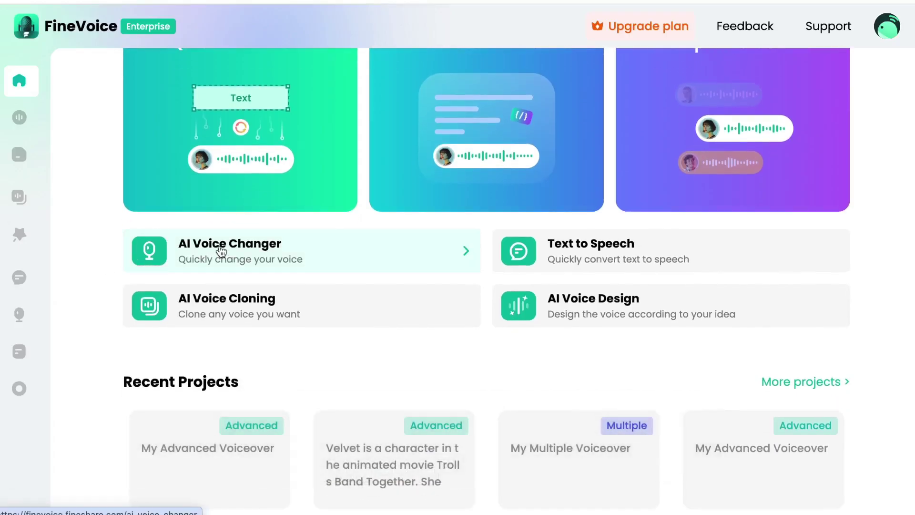
click(308, 253)
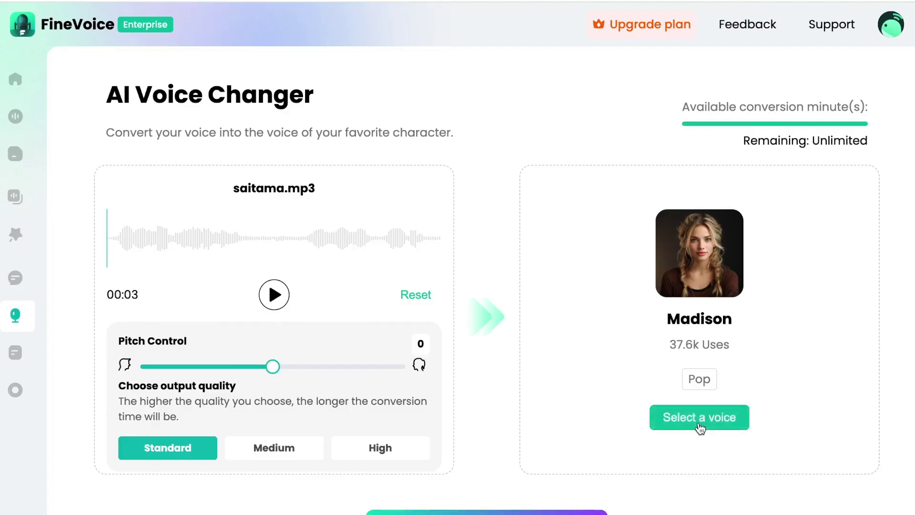
click(700, 425)
click(267, 33)
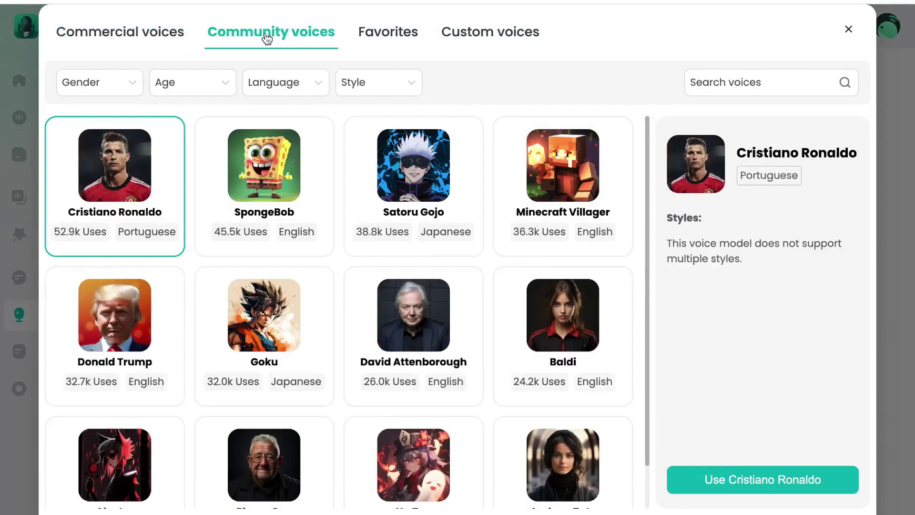
click(292, 85)
click(274, 123)
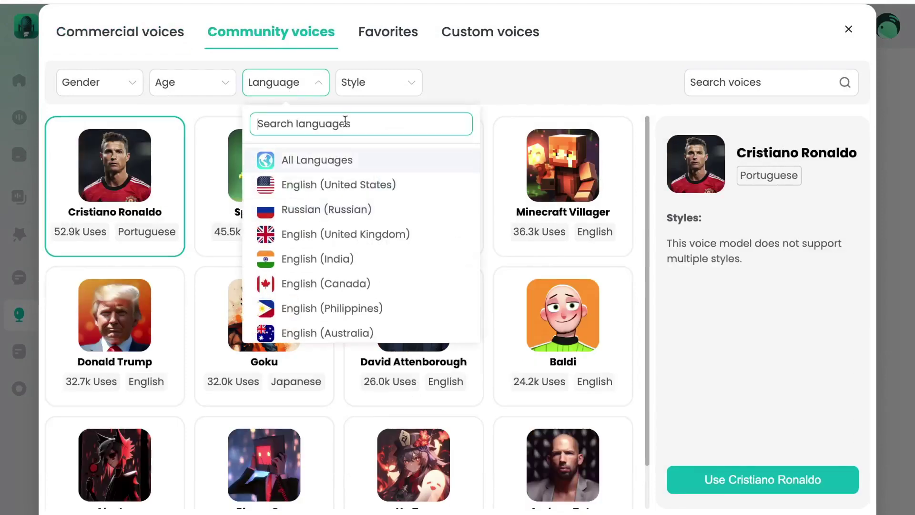
text(a j)
key(BackSpace)
key(BackSpace)
key(BackSpace)
text(ja)
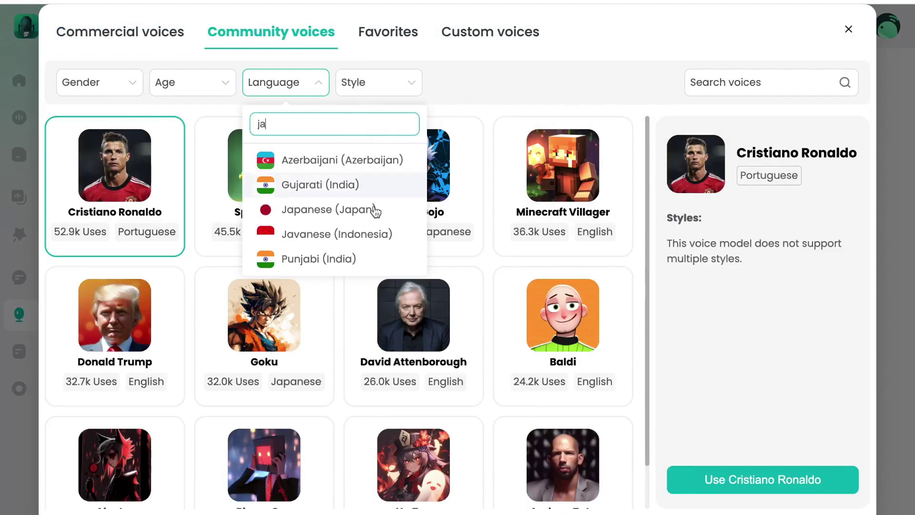
click(386, 210)
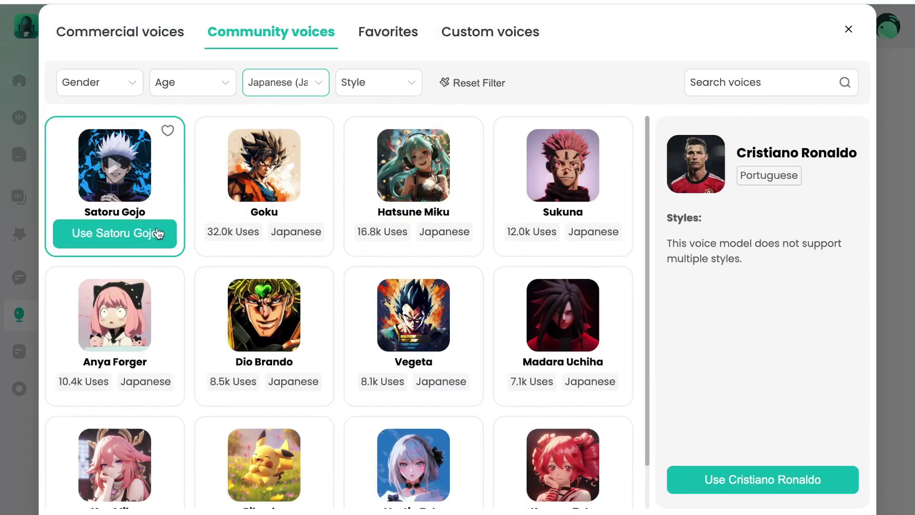
- Choose Satoru Gojo as the target voice and convert saitama.mp3
click(159, 233)
scroll(582, 416, down, 3)
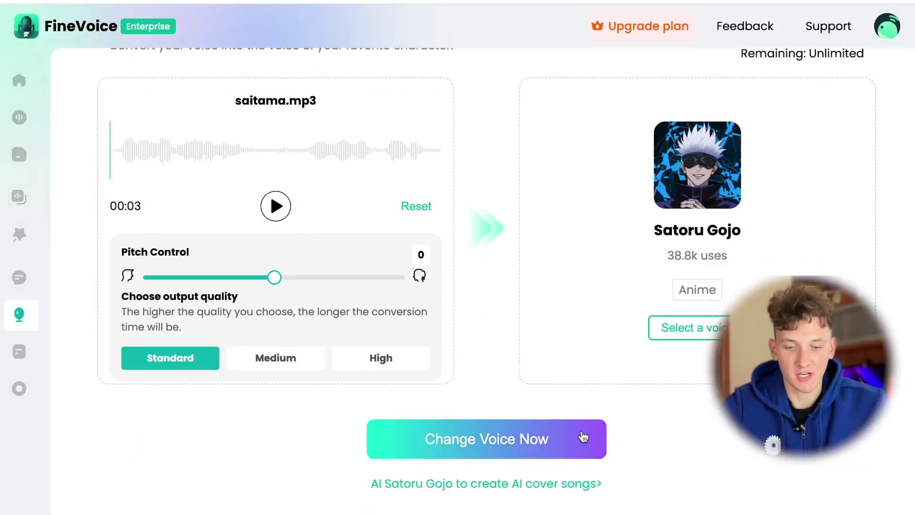
click(584, 429)
- Play the new 3-second Satoru Gojo version of saitama.mp3 in Conversion results
scroll(691, 453, down, 5)
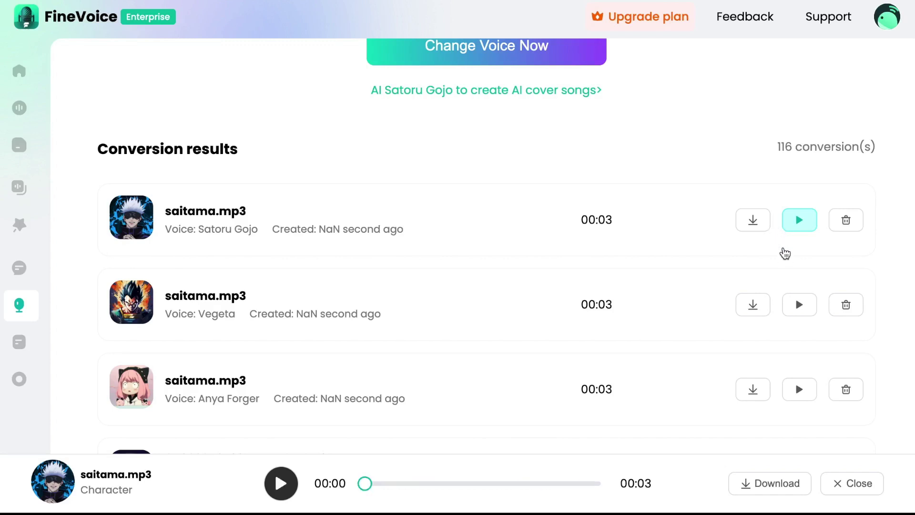
click(790, 233)
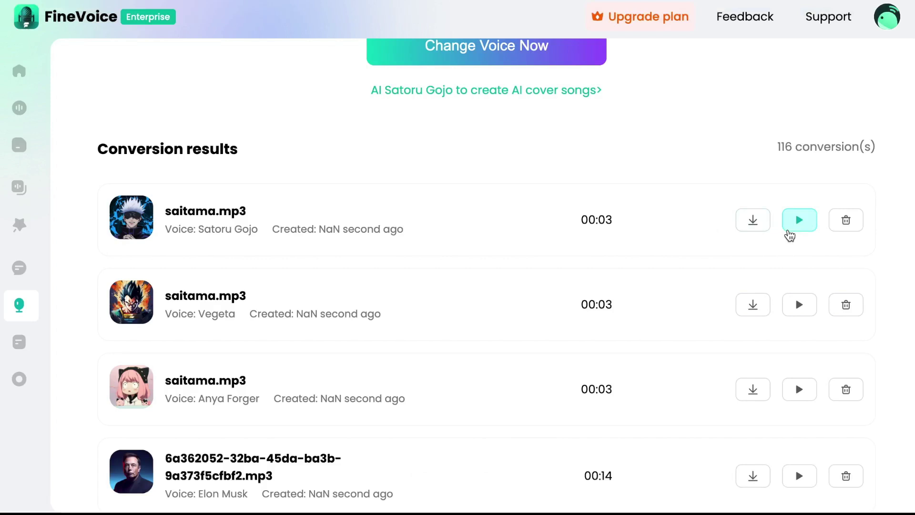
click(791, 234)
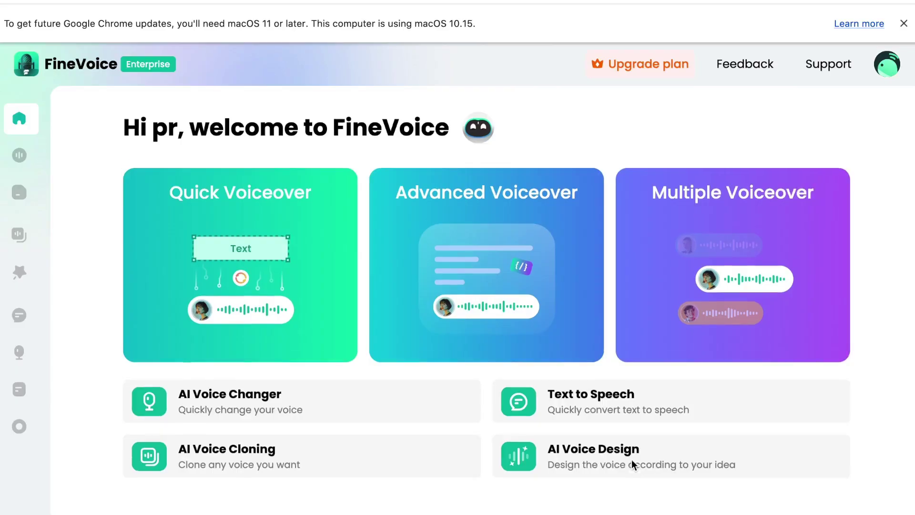
- Open Text to Speech and search 'any' to pick Anya Forger as the voice
scroll(663, 408, down, 2)
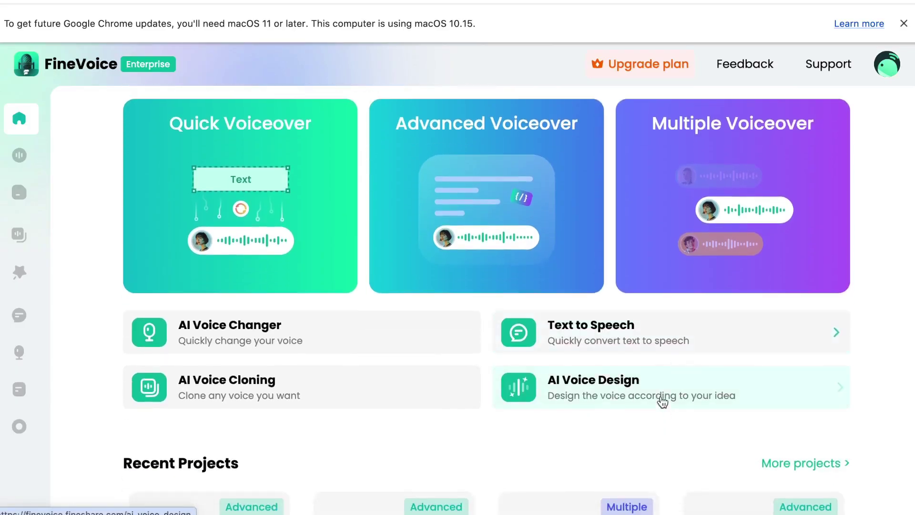
click(718, 339)
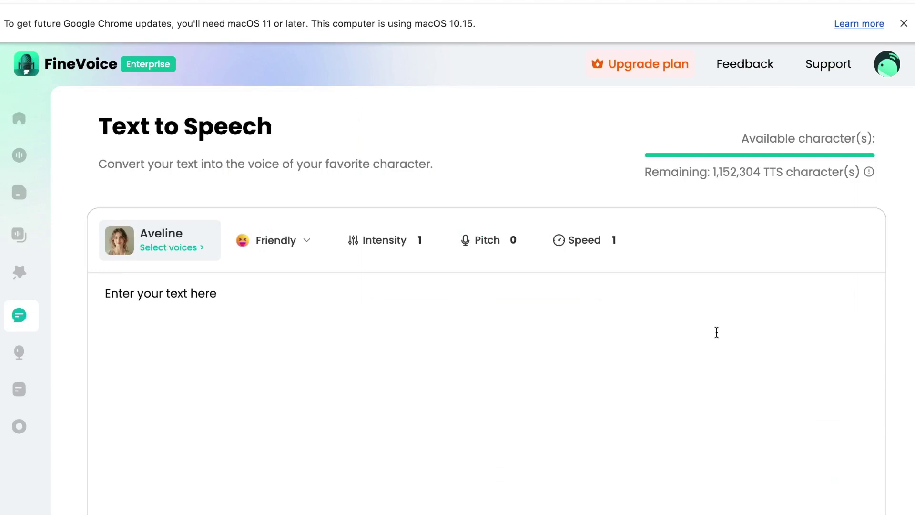
scroll(715, 330, down, 2)
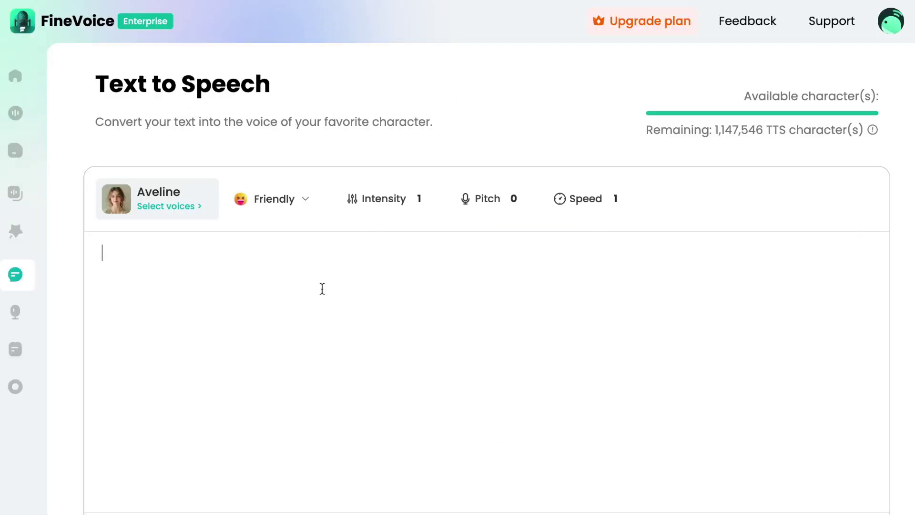
click(173, 205)
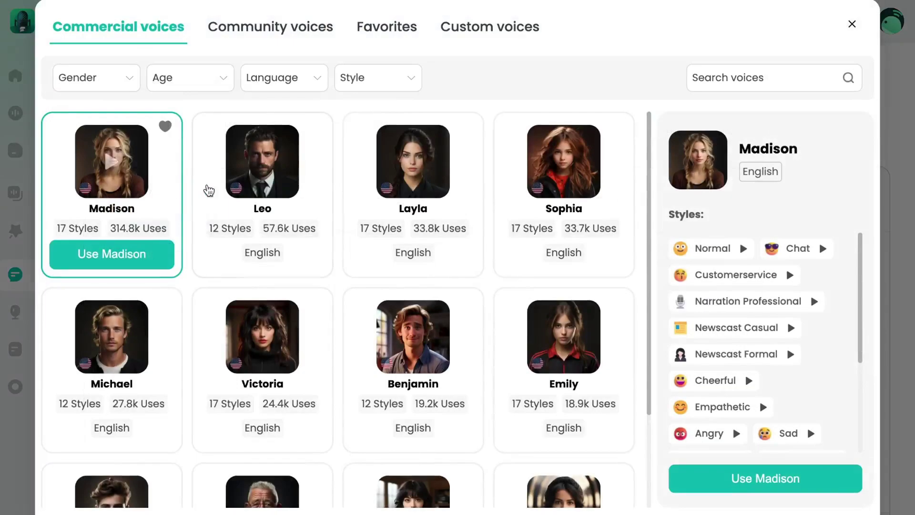
text(any)
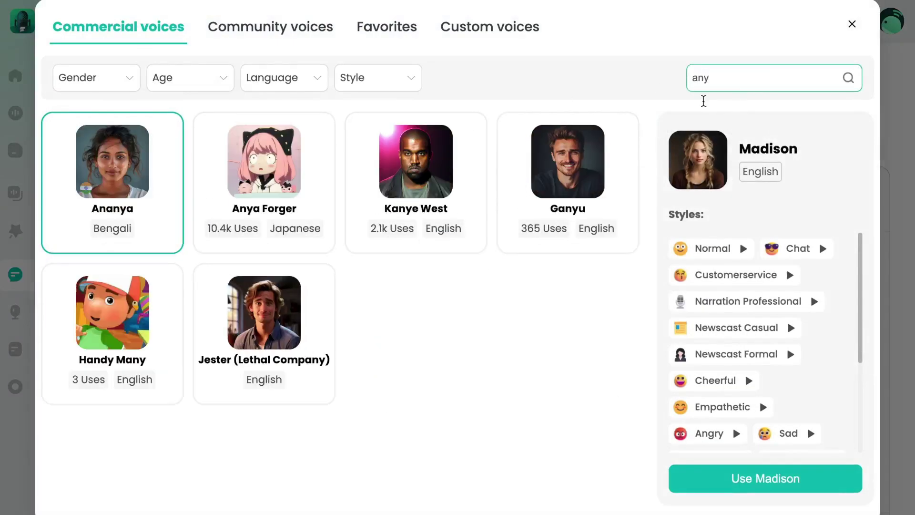
mouse_move(287, 195)
click(301, 239)
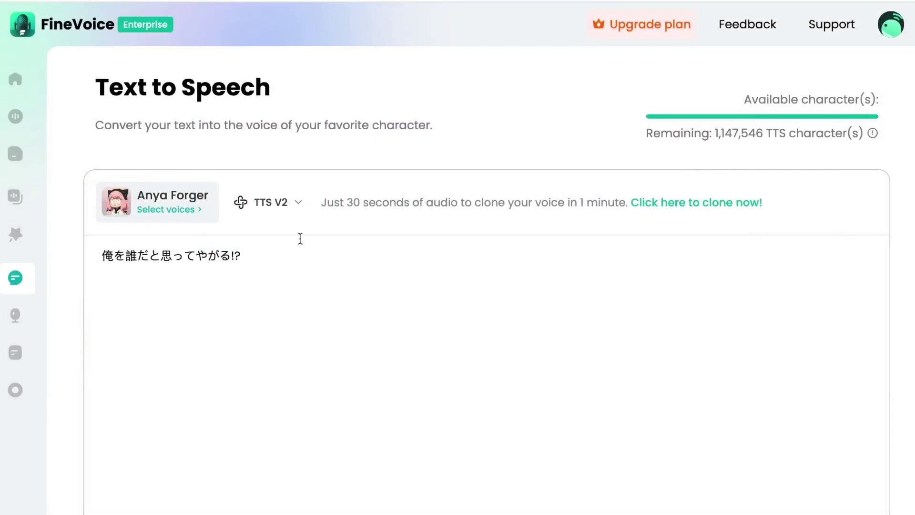
- Generate the Japanese line as Anya Forger speech and play the clip
scroll(301, 238, down, 3)
click(524, 426)
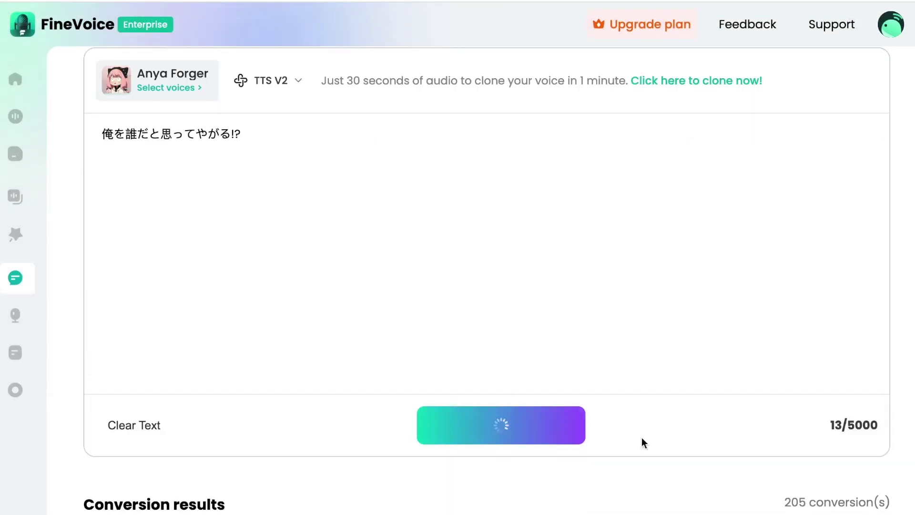
scroll(657, 446, down, 4)
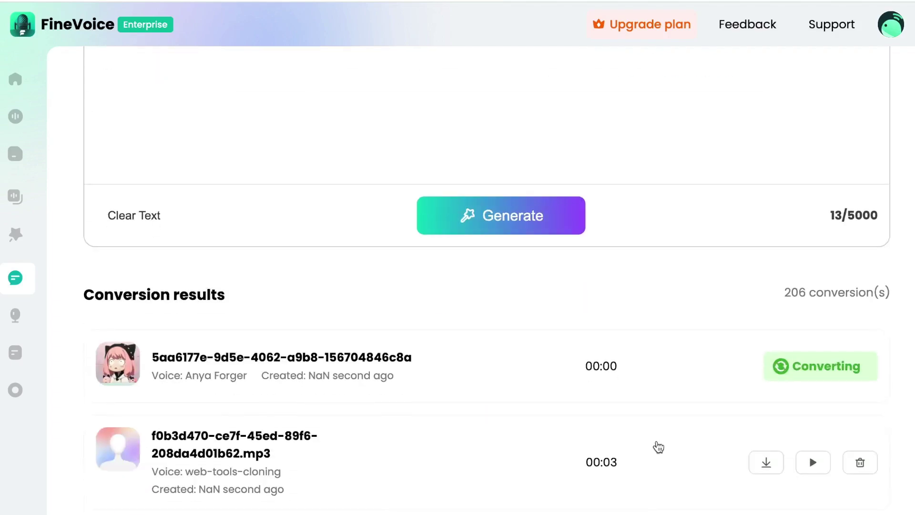
click(813, 368)
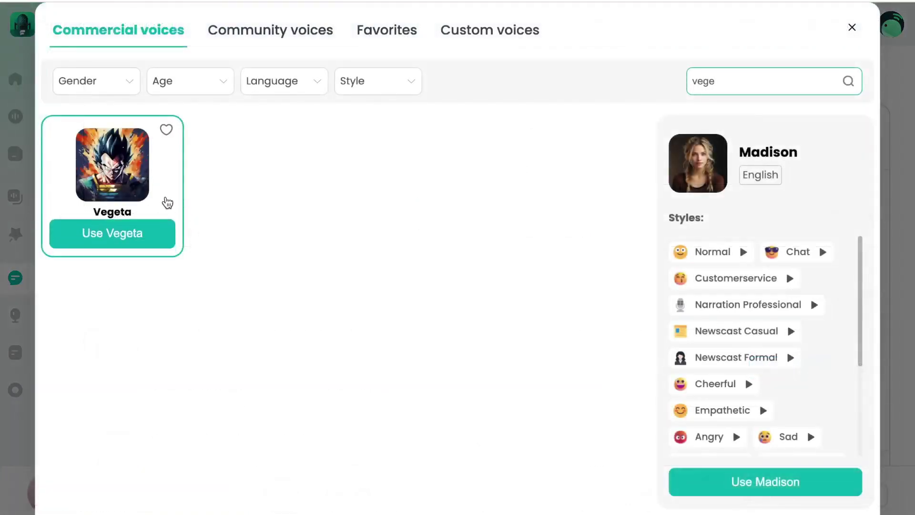
- Switch the voice to Vegeta and play the resulting Vegeta speech clip
click(168, 203)
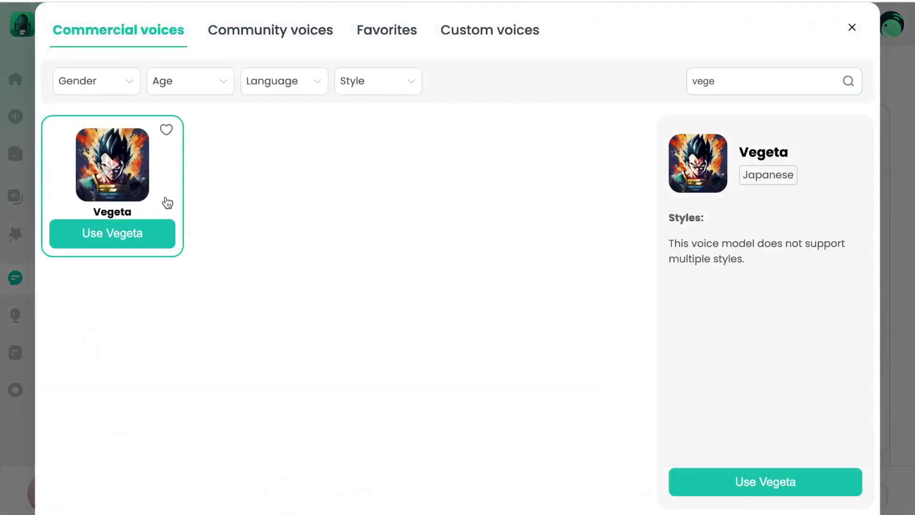
click(140, 242)
scroll(467, 414, down, 2)
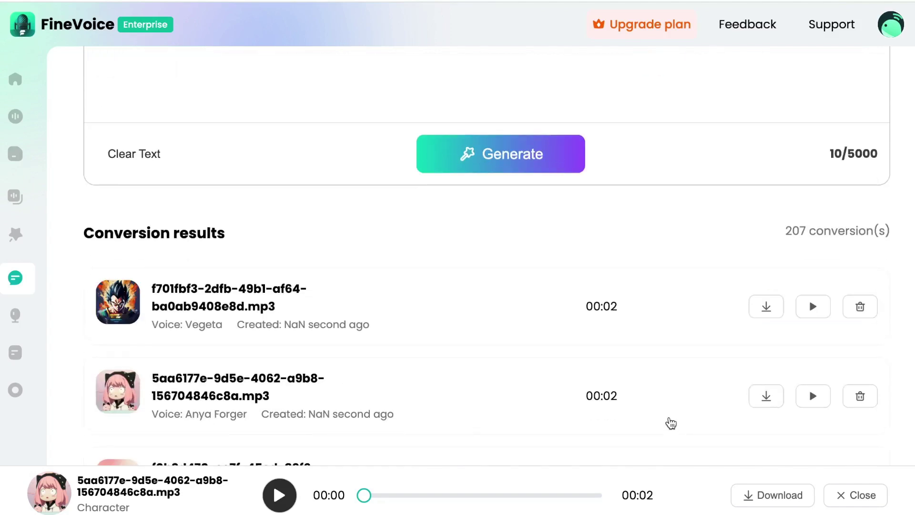
click(815, 309)
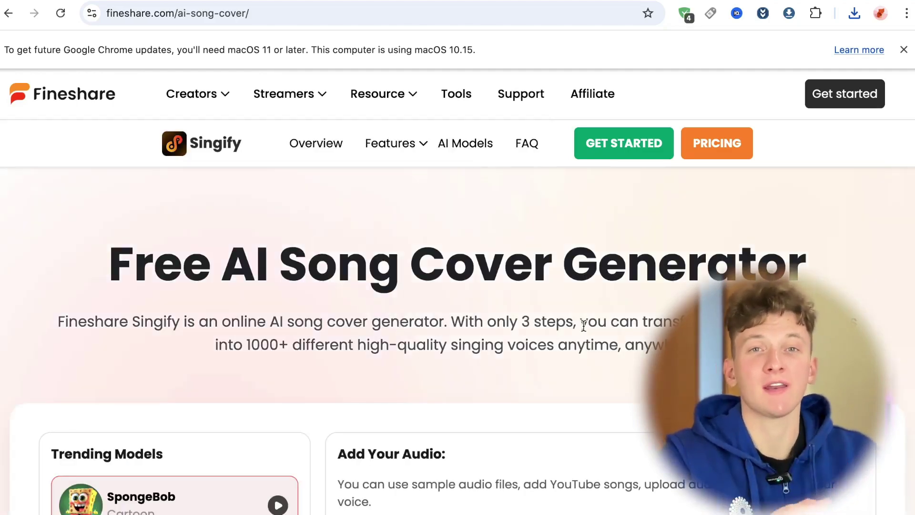
- Open Singify's Vegeta song cover model page and scroll to the audio upload options
scroll(525, 343, down, 3)
scroll(584, 325, down, 5)
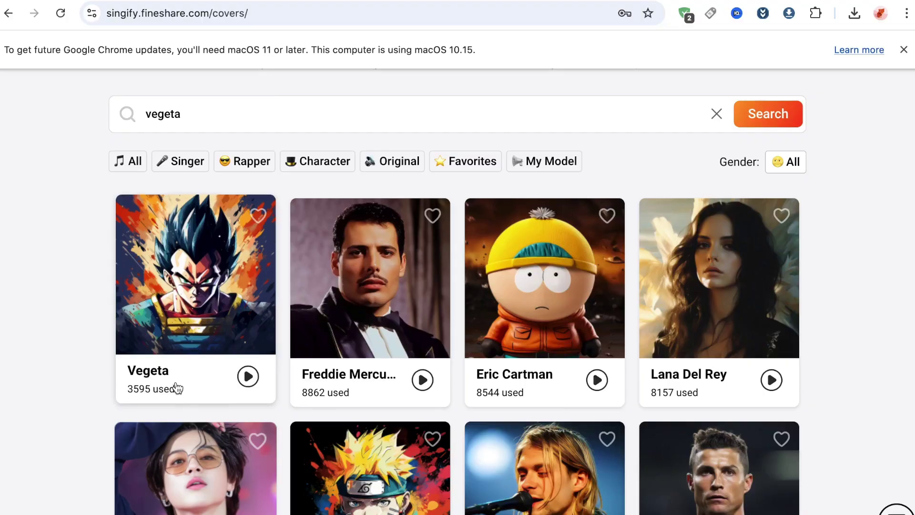
click(176, 388)
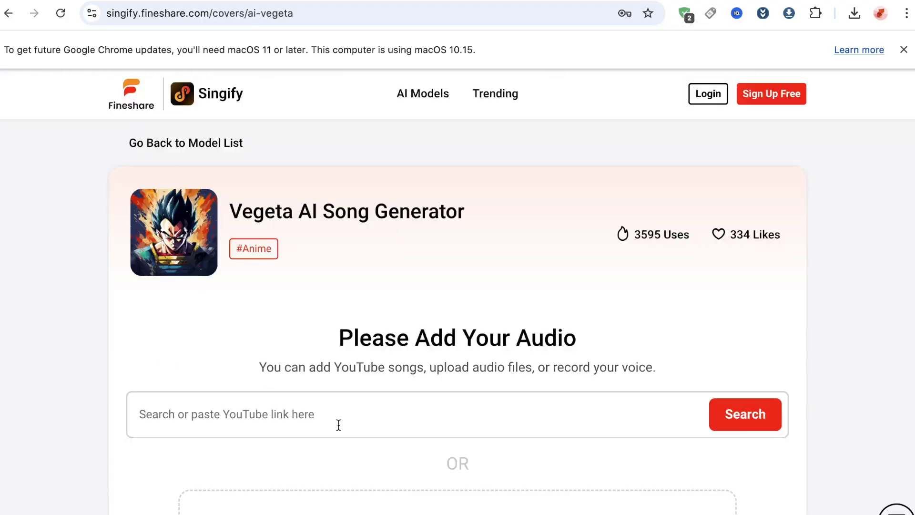
scroll(337, 425, down, 3)
scroll(350, 339, down, 2)
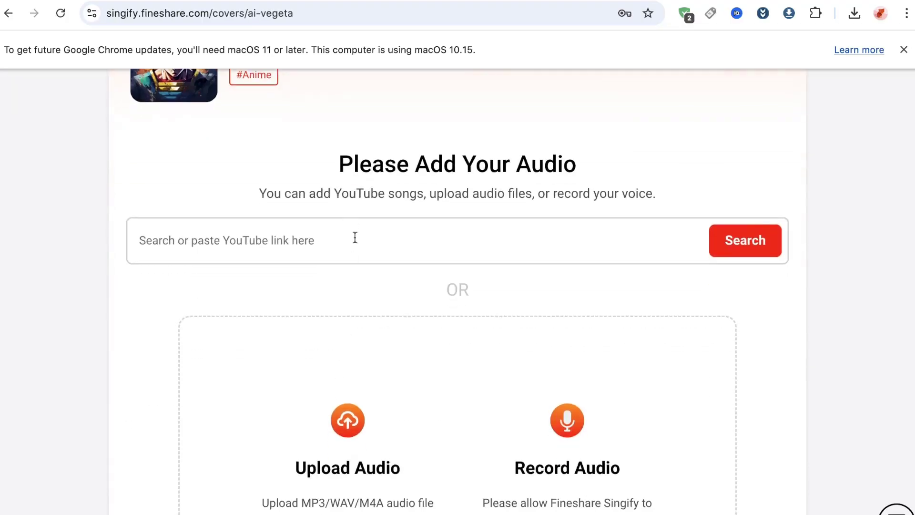
scroll(357, 238, down, 3)
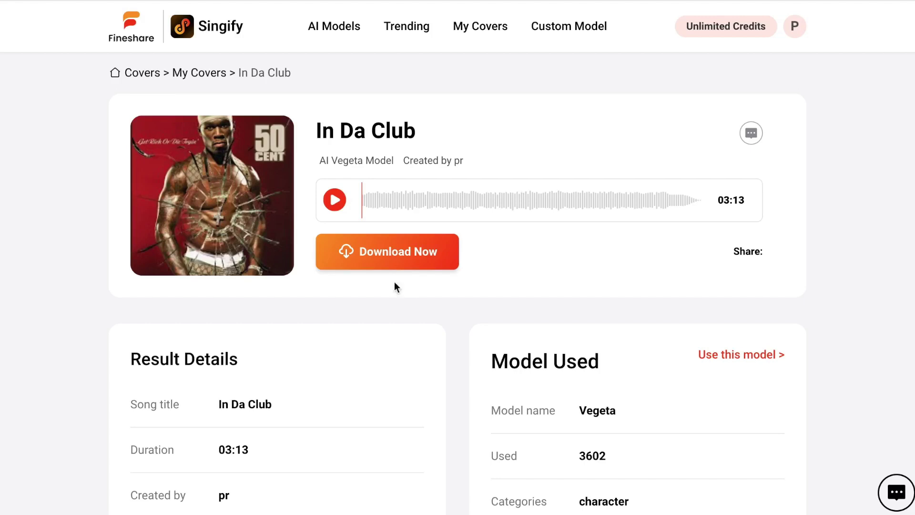
- Review the Merged, Vocals and Instrumental downloads, then play sections of the In Da Club cover
click(382, 265)
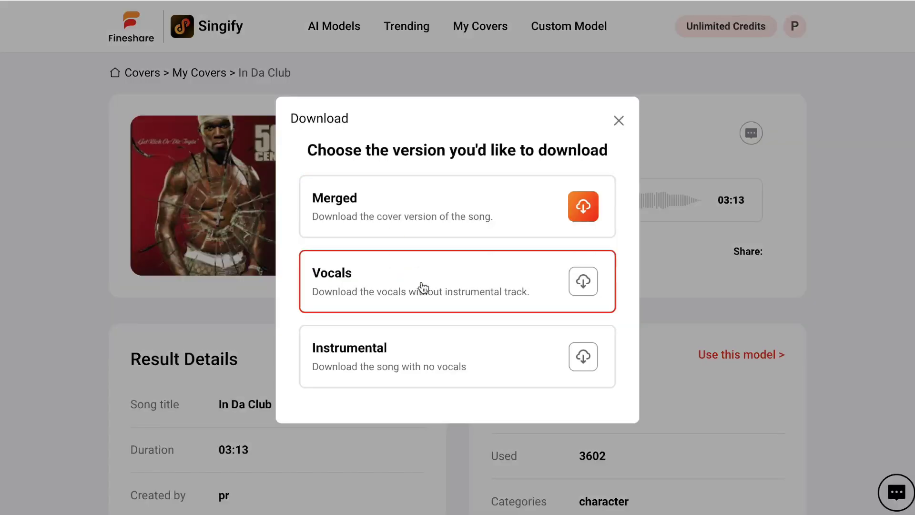
click(616, 126)
click(429, 204)
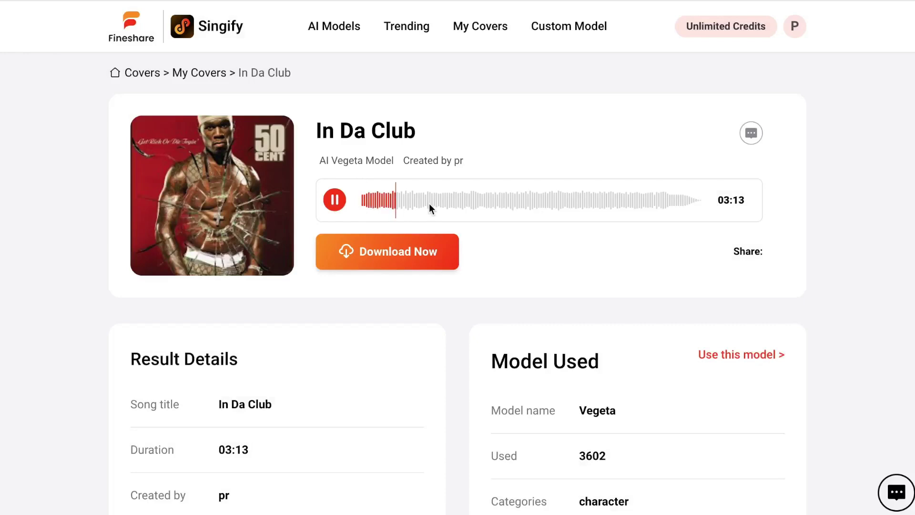
click(478, 208)
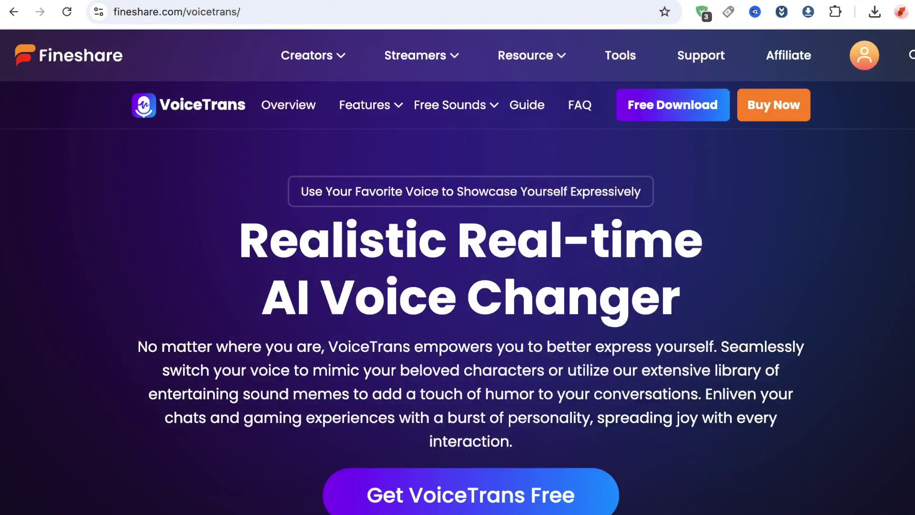
scroll(458, 272, down, 7)
scroll(907, 426, down, 10)
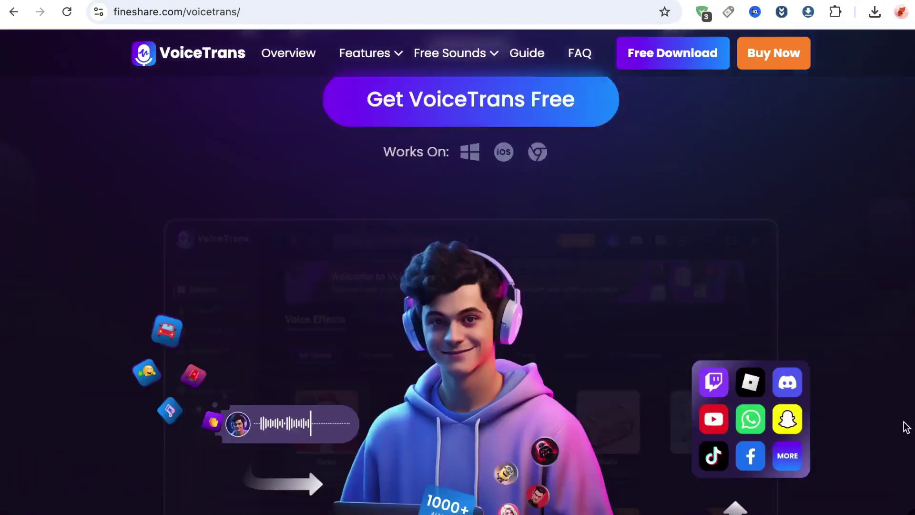
scroll(906, 427, down, 9)
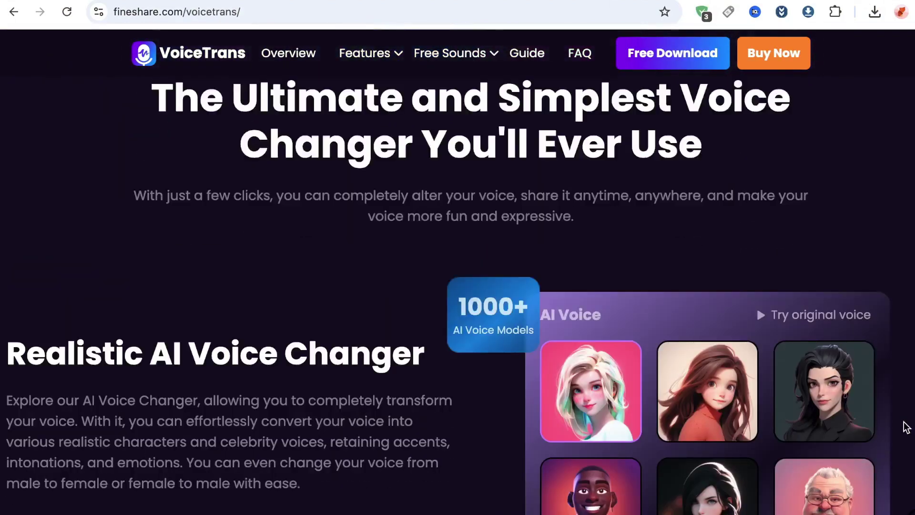
scroll(907, 427, down, 12)
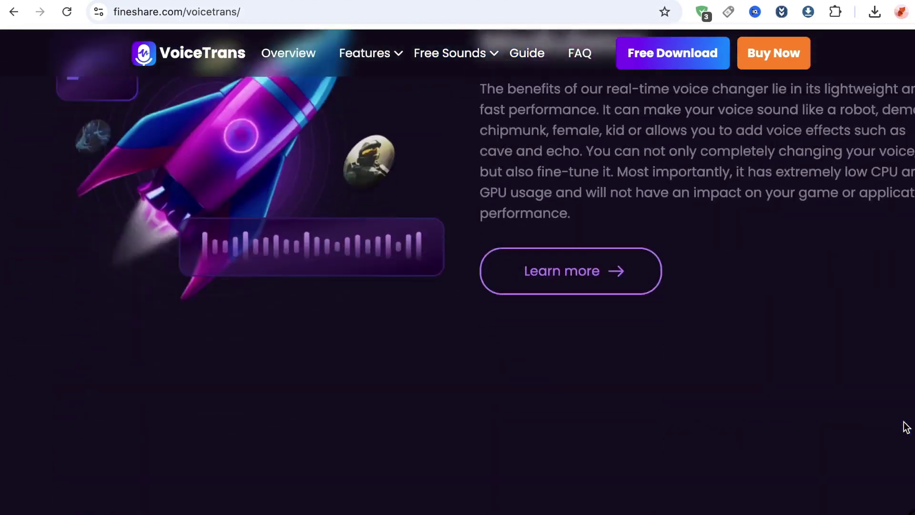
scroll(906, 426, down, 8)
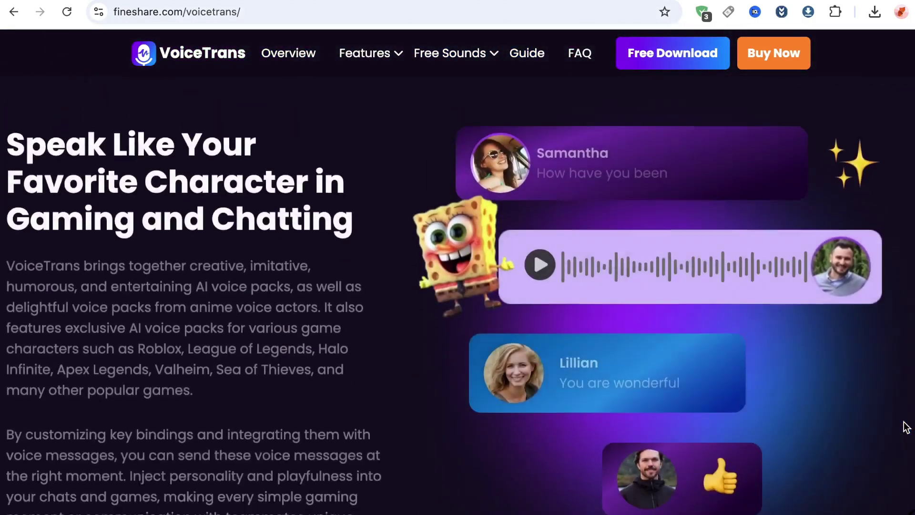
scroll(907, 427, down, 10)
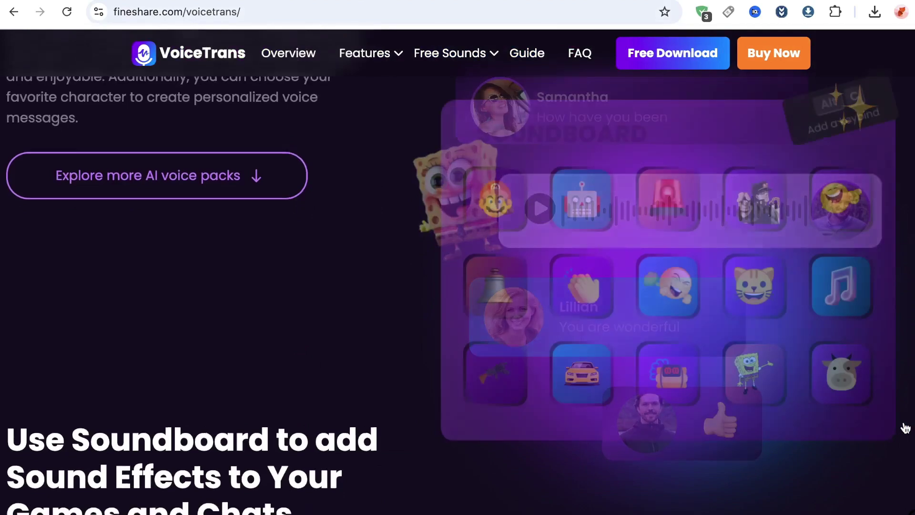
scroll(906, 427, down, 8)
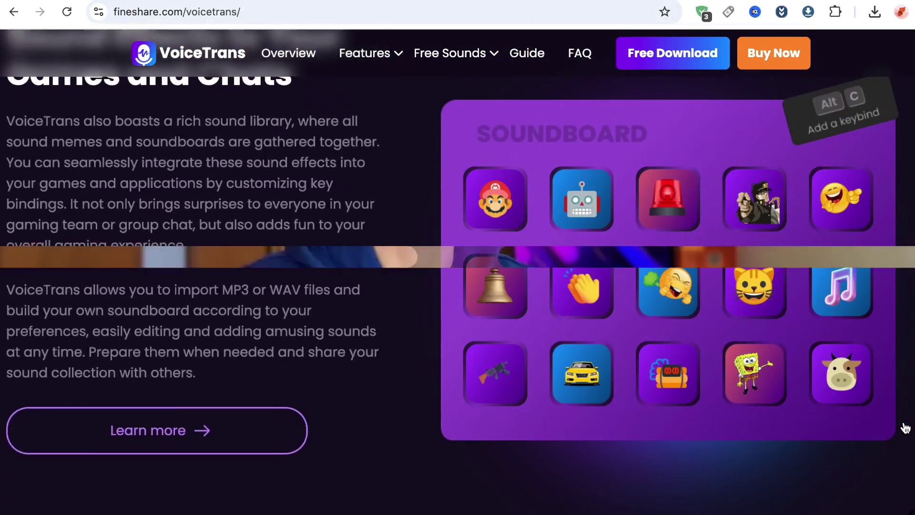